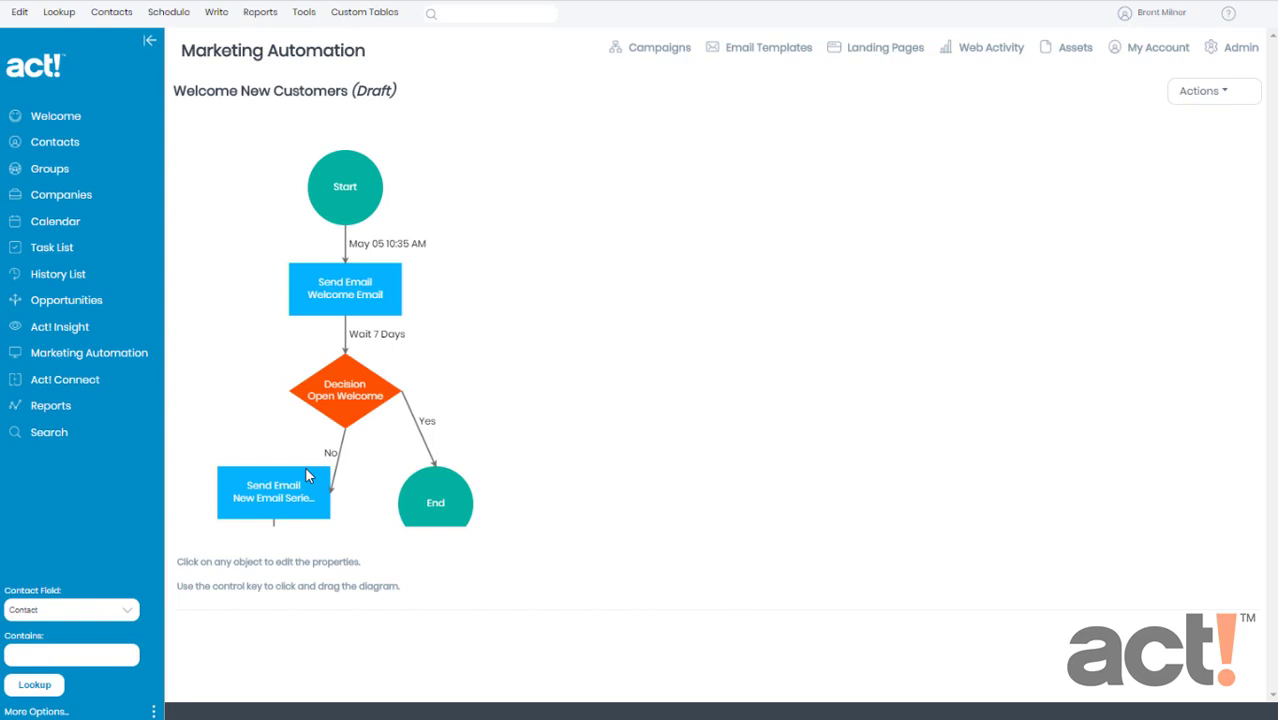
pyautogui.moveTo(305, 476); pyautogui.dragTo(345, 383)
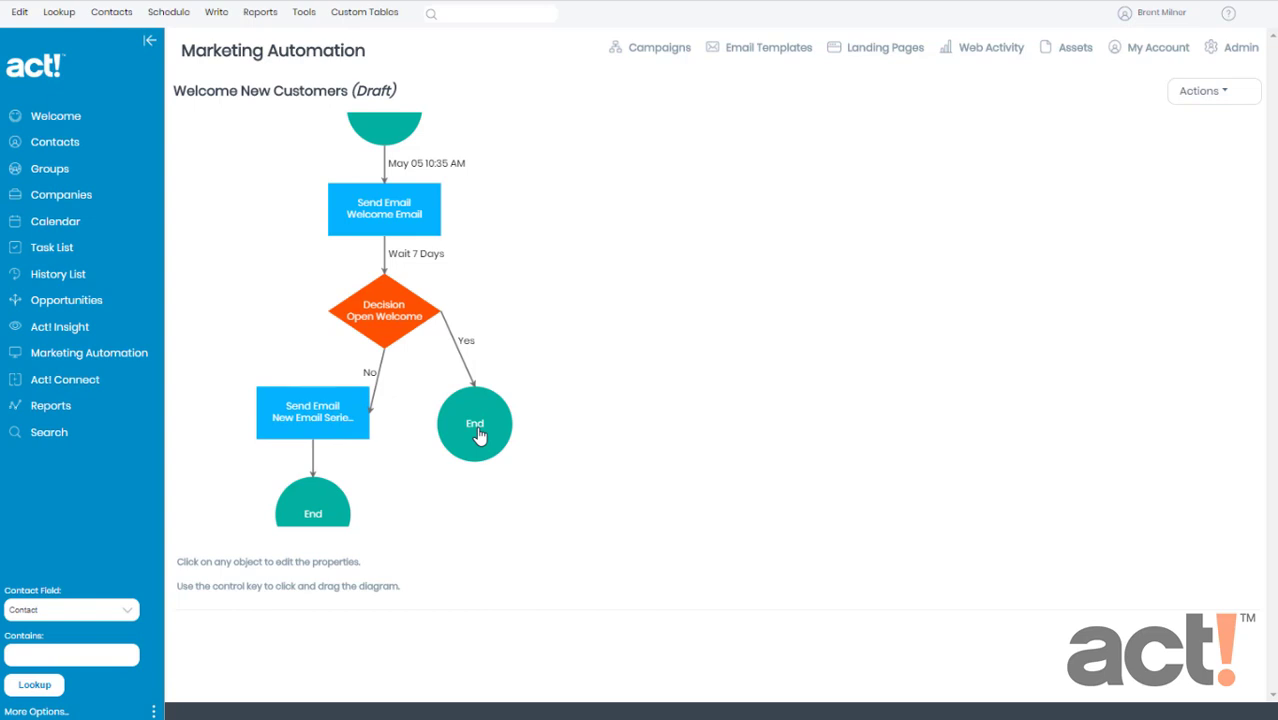
pyautogui.click(393, 342)
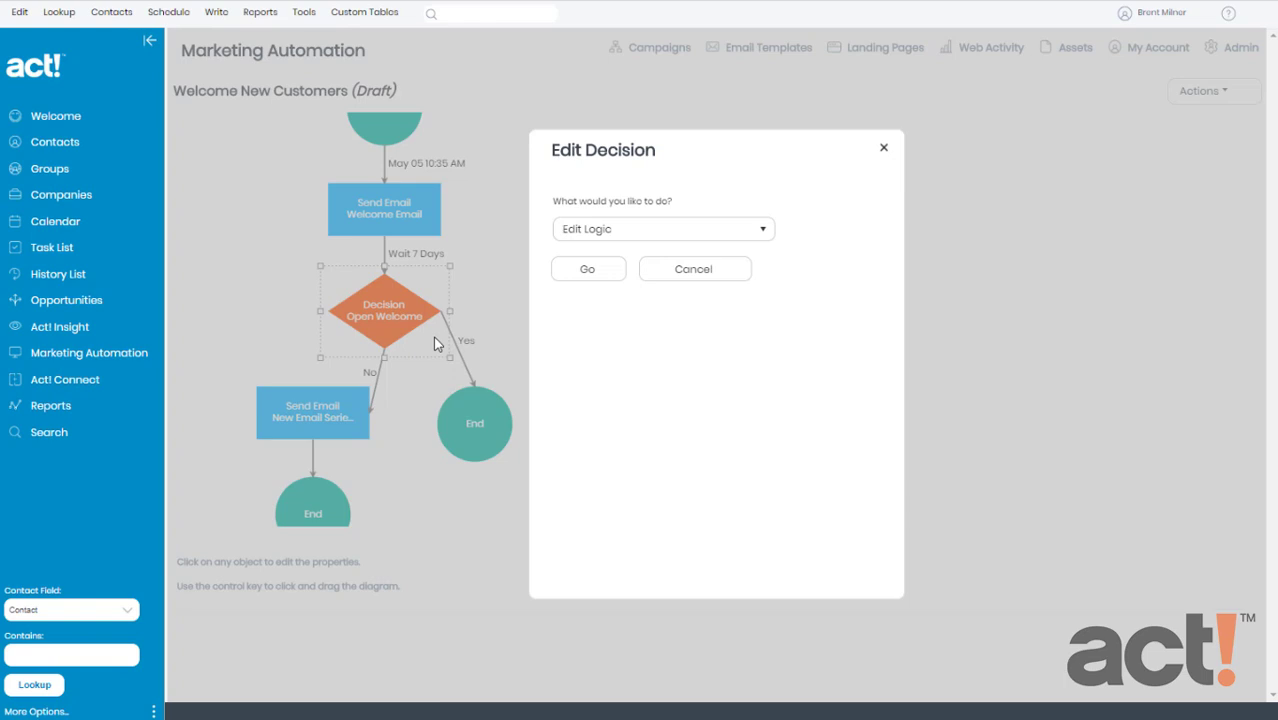
pyautogui.click(665, 236)
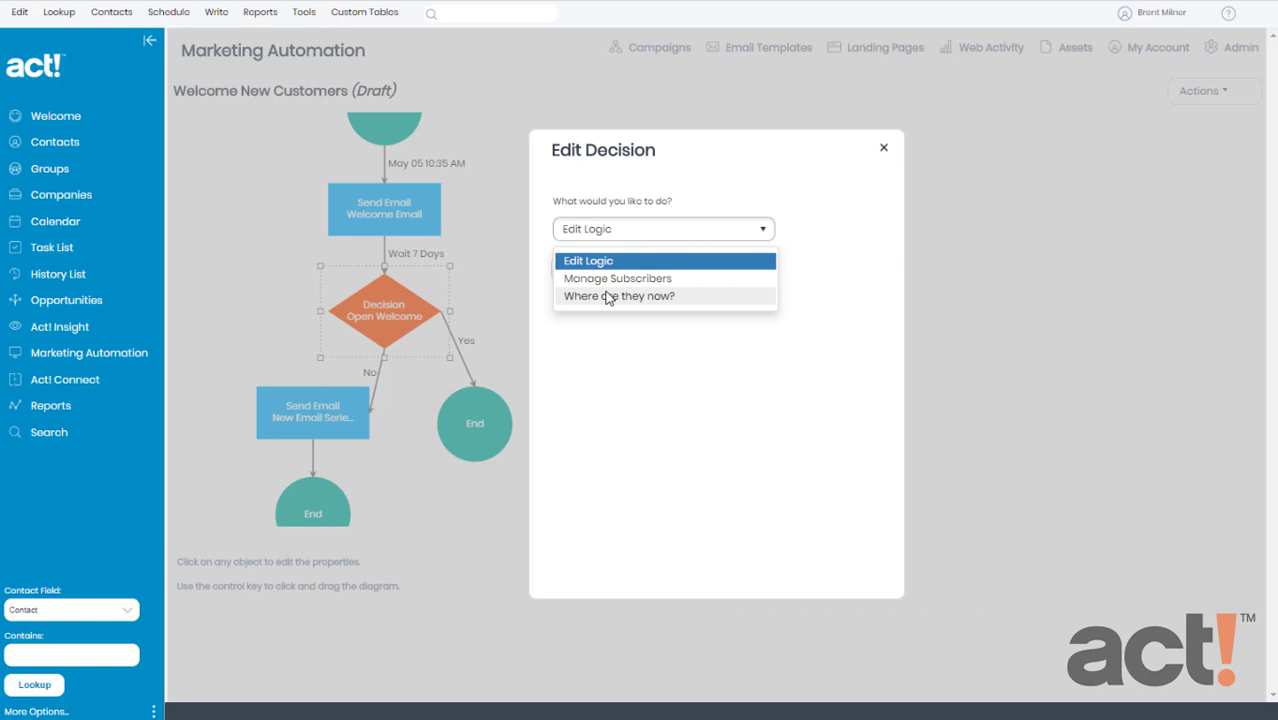
pyautogui.click(606, 374)
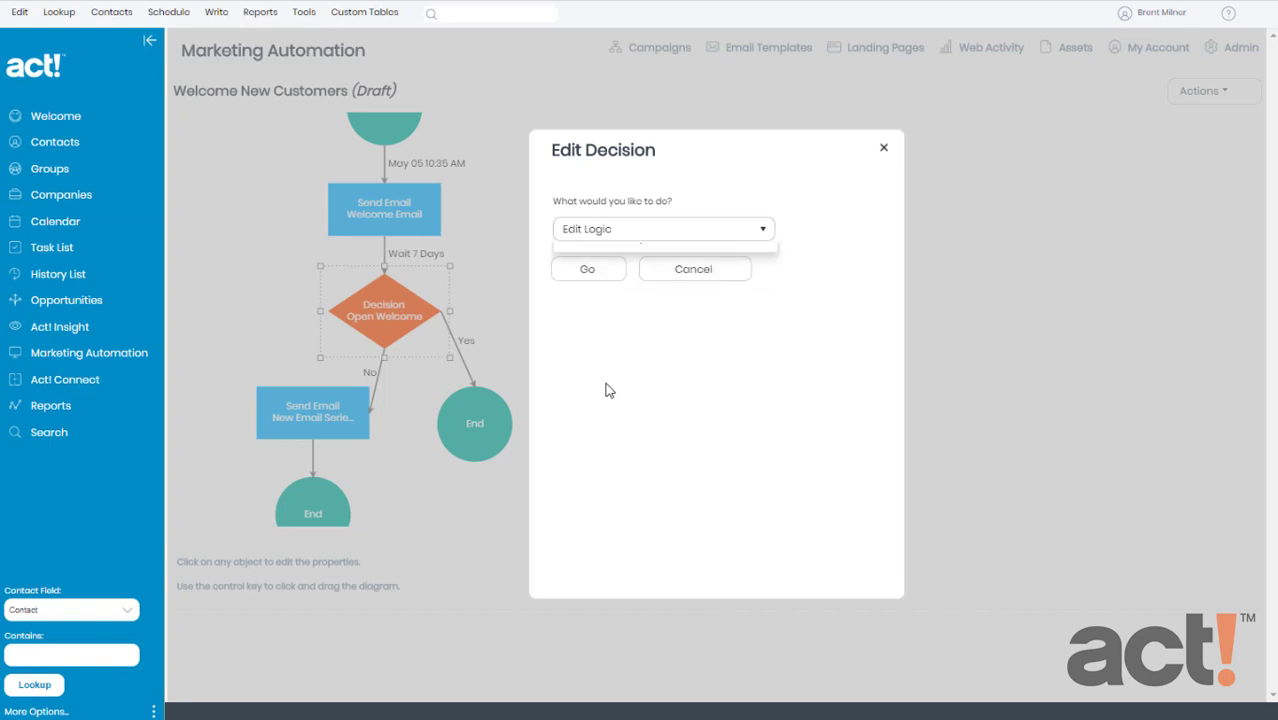
pyautogui.click(668, 276)
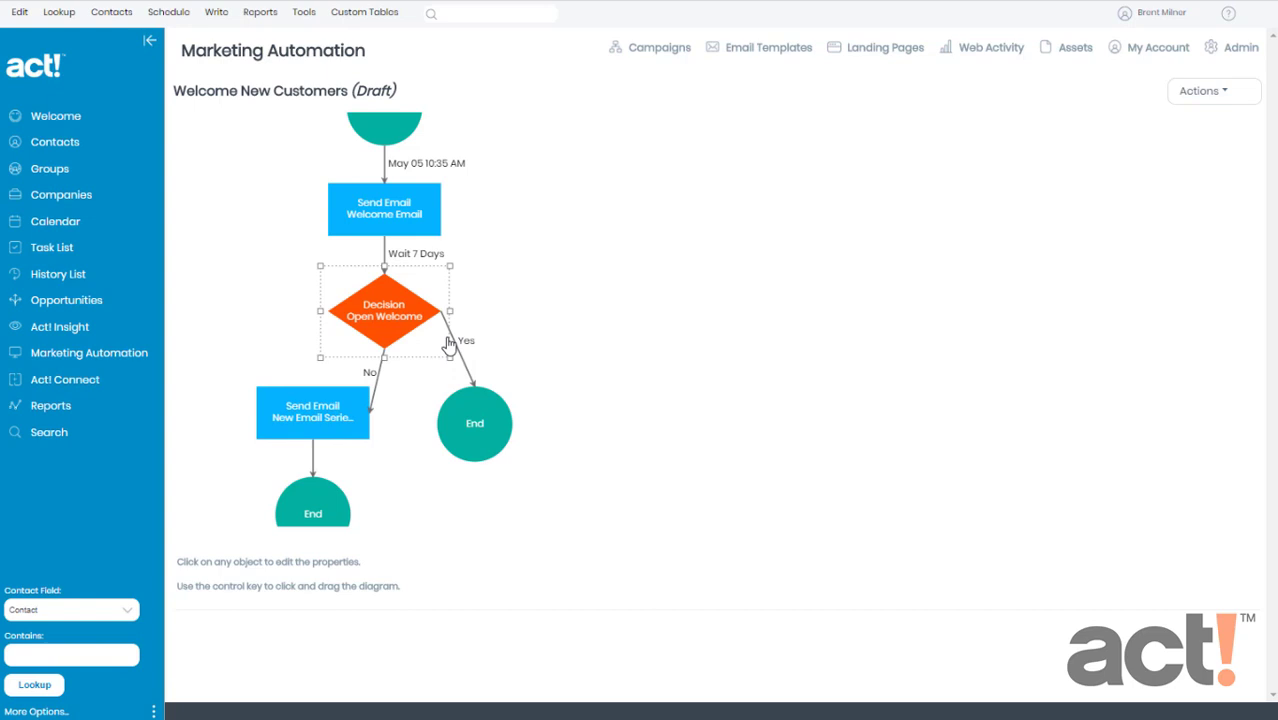
# Step: Change the action type of the End step on the decision's Yes branch to Actions
pyautogui.click(464, 412)
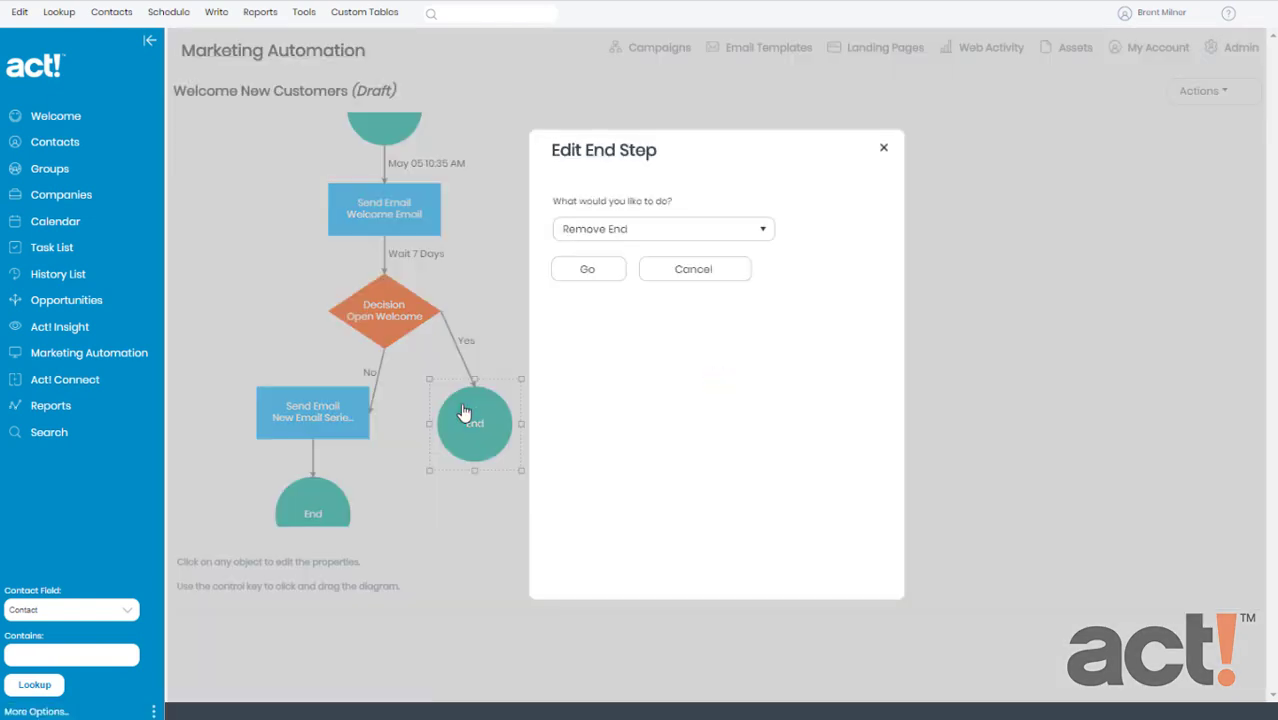
pyautogui.click(614, 234)
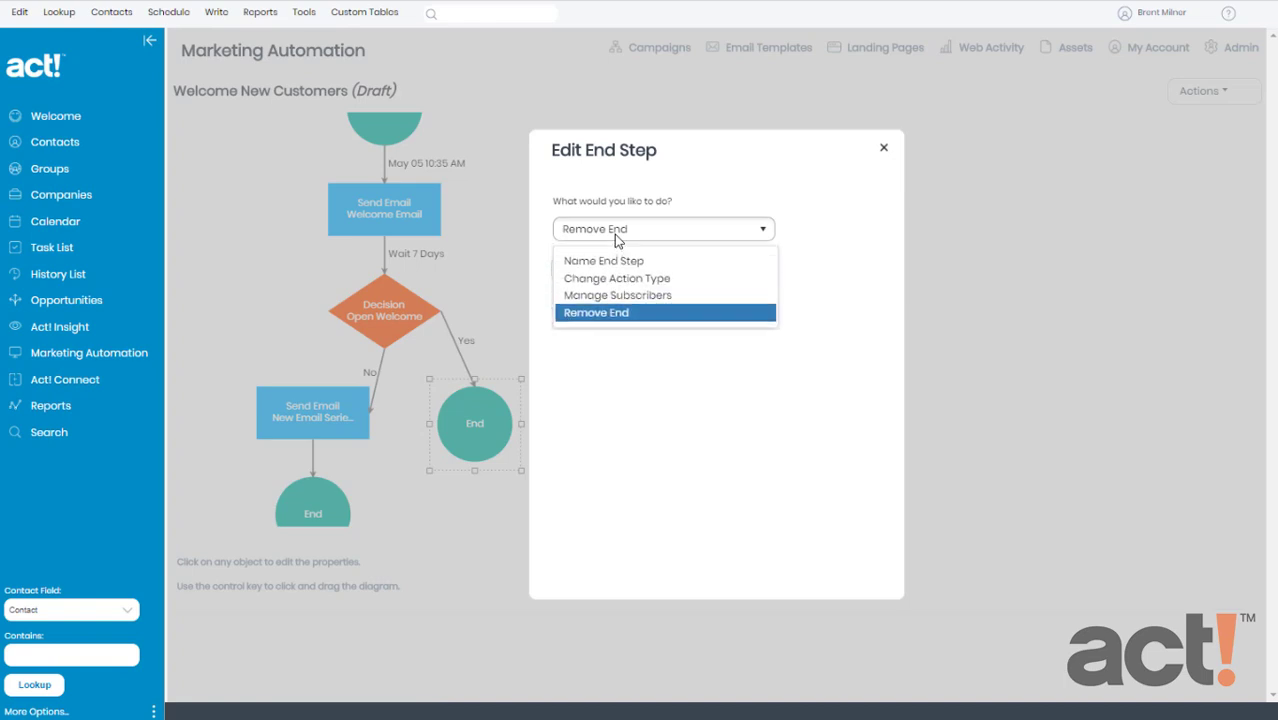
pyautogui.click(677, 279)
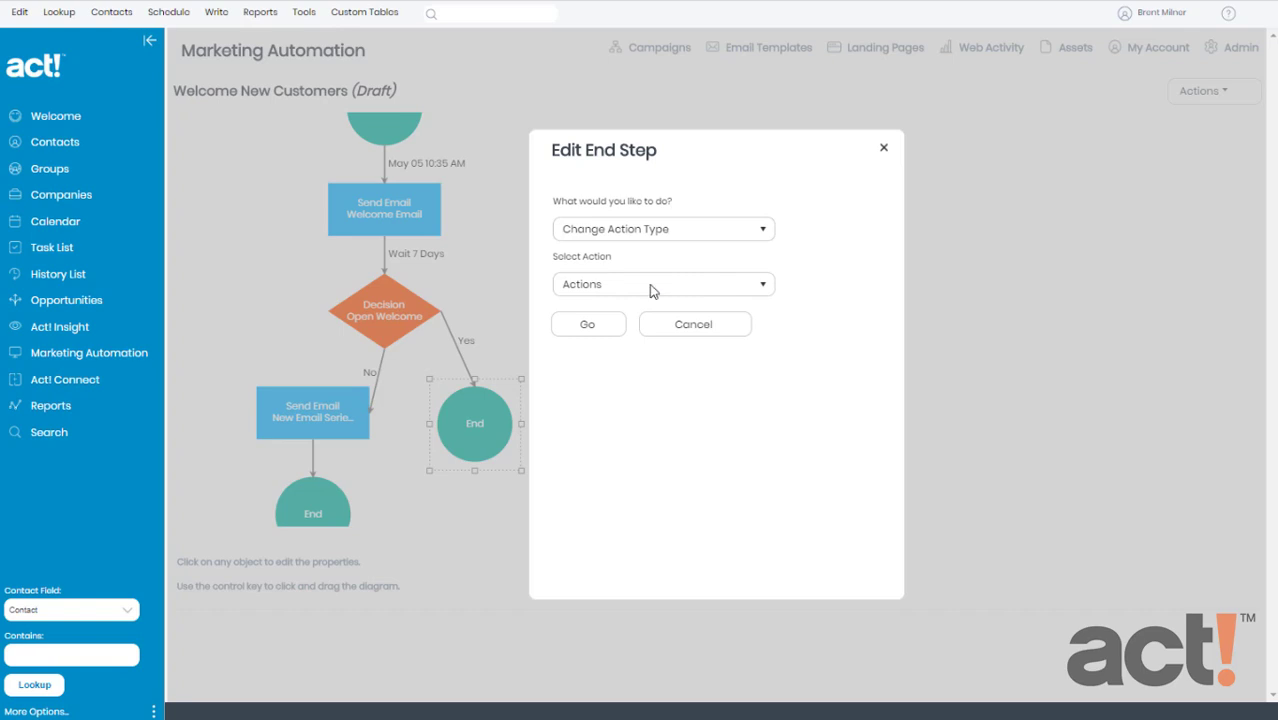
pyautogui.click(641, 288)
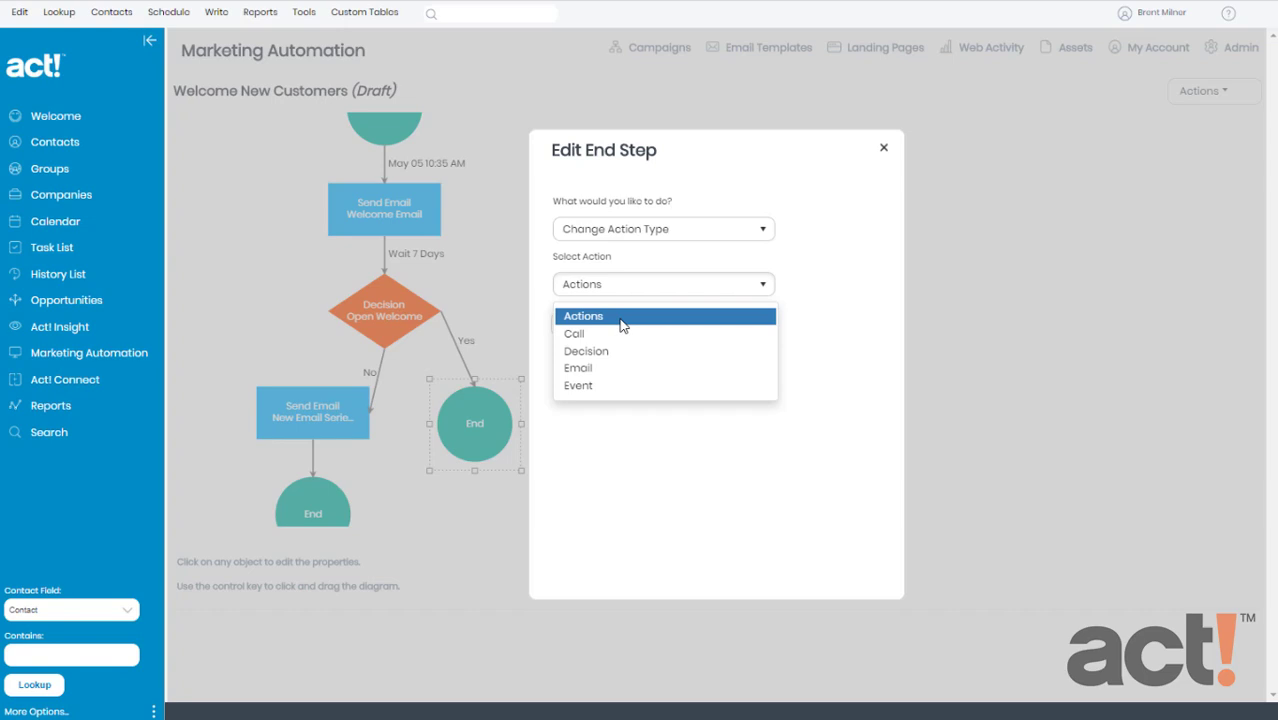
pyautogui.click(621, 319)
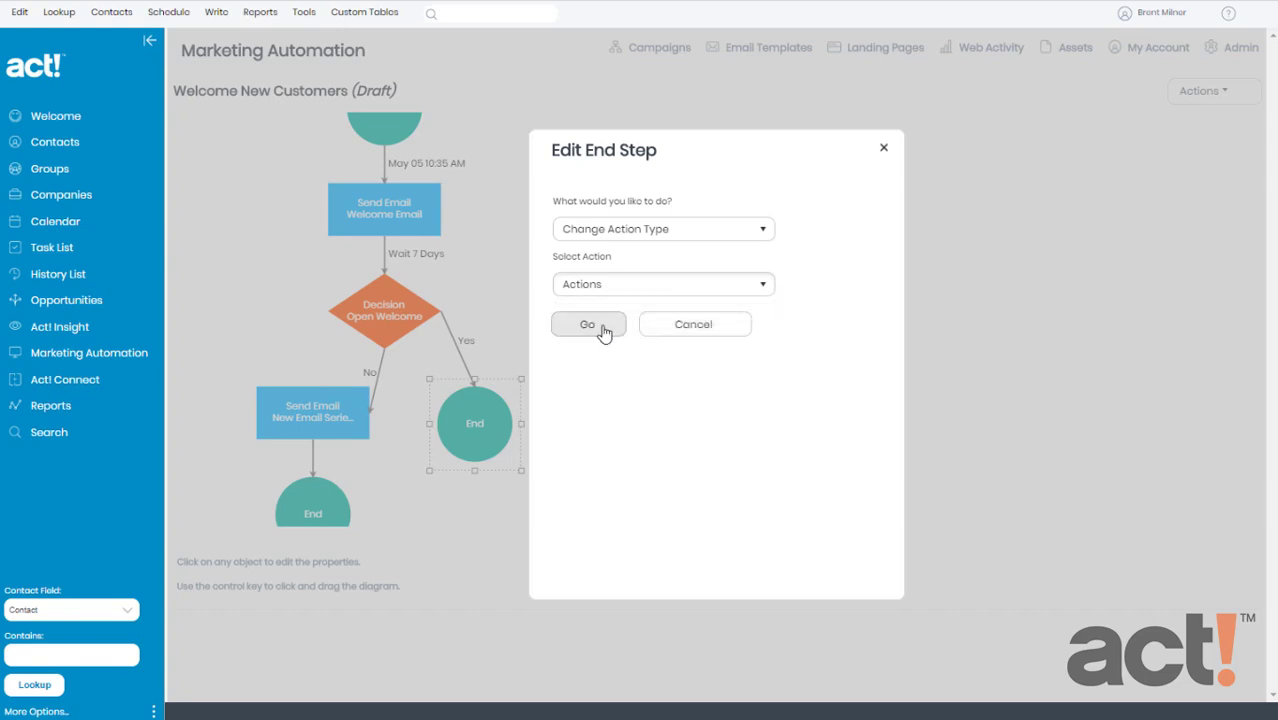
pyautogui.click(600, 327)
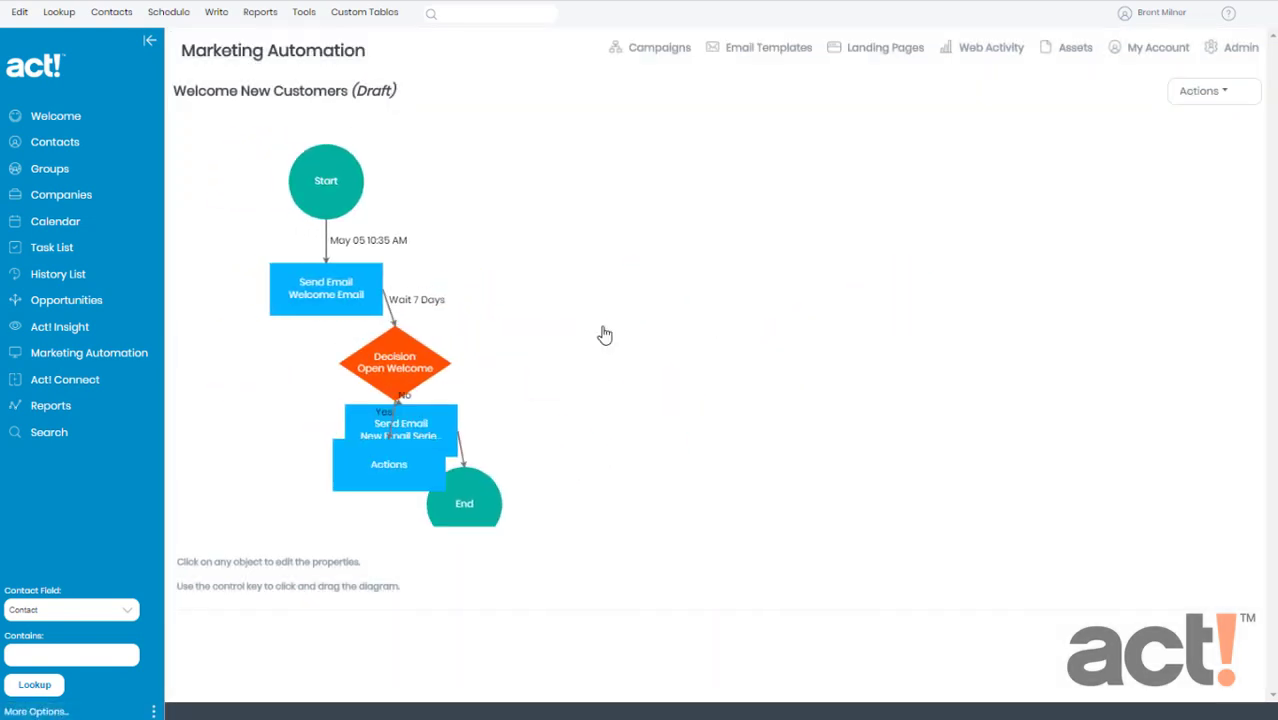
# Step: Open the Actions step on the Yes branch for editing its actions
pyautogui.moveTo(500, 445); pyautogui.dragTo(499, 313)
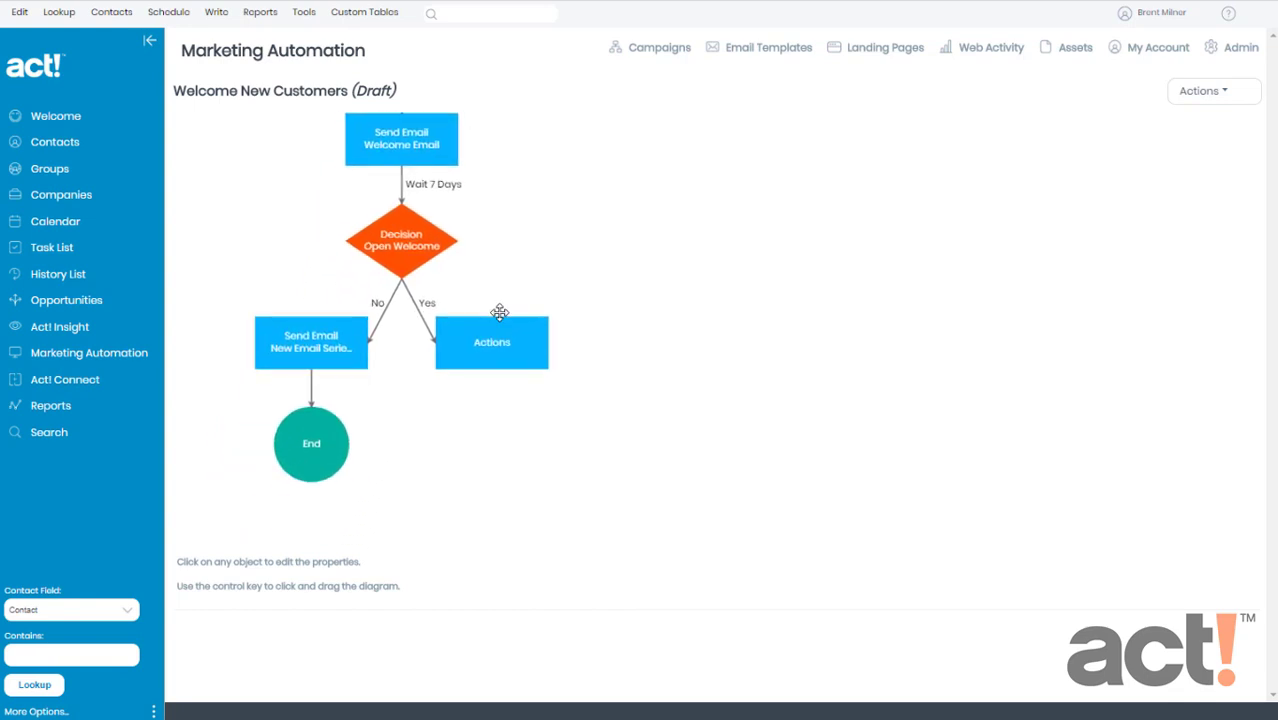
pyautogui.click(501, 363)
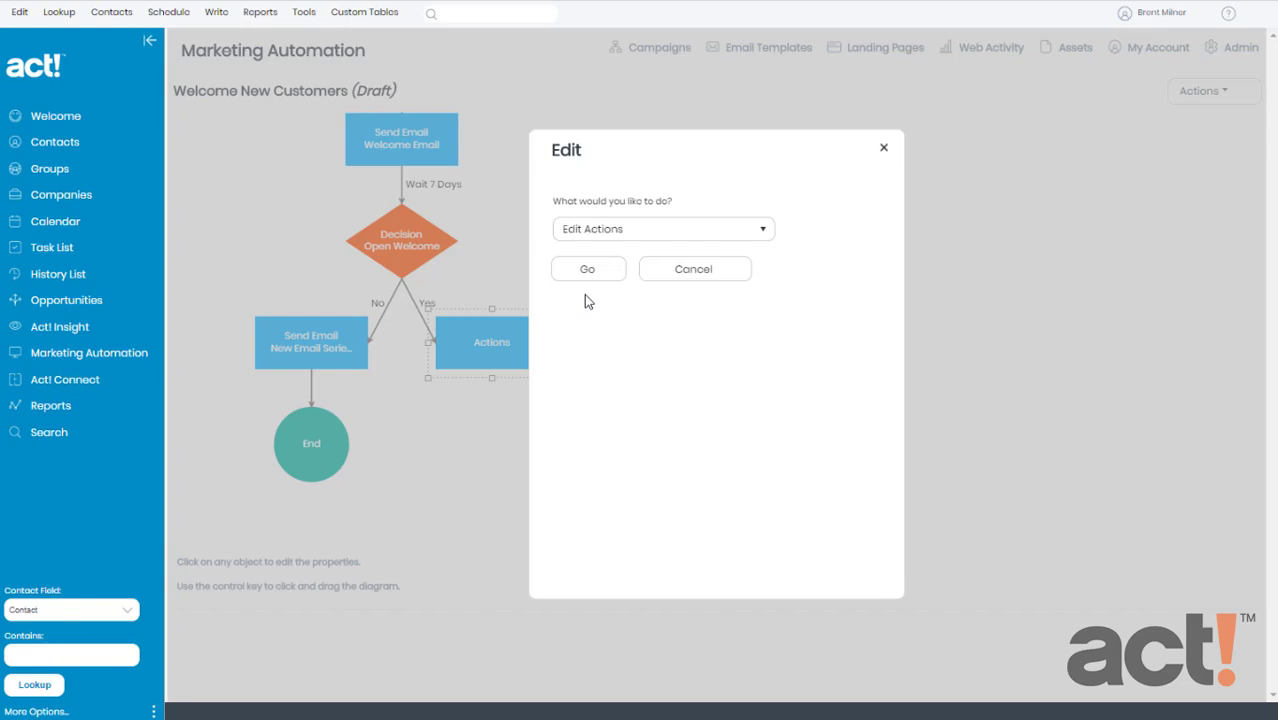
pyautogui.click(647, 238)
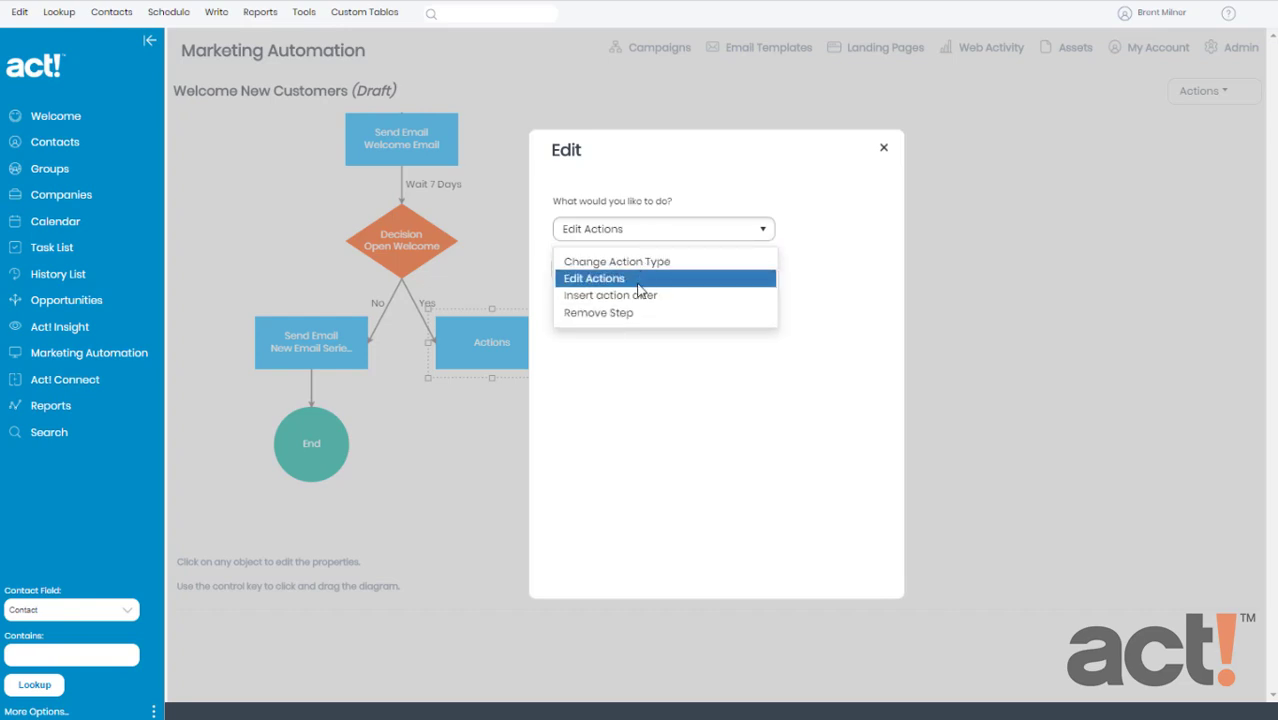
pyautogui.click(638, 282)
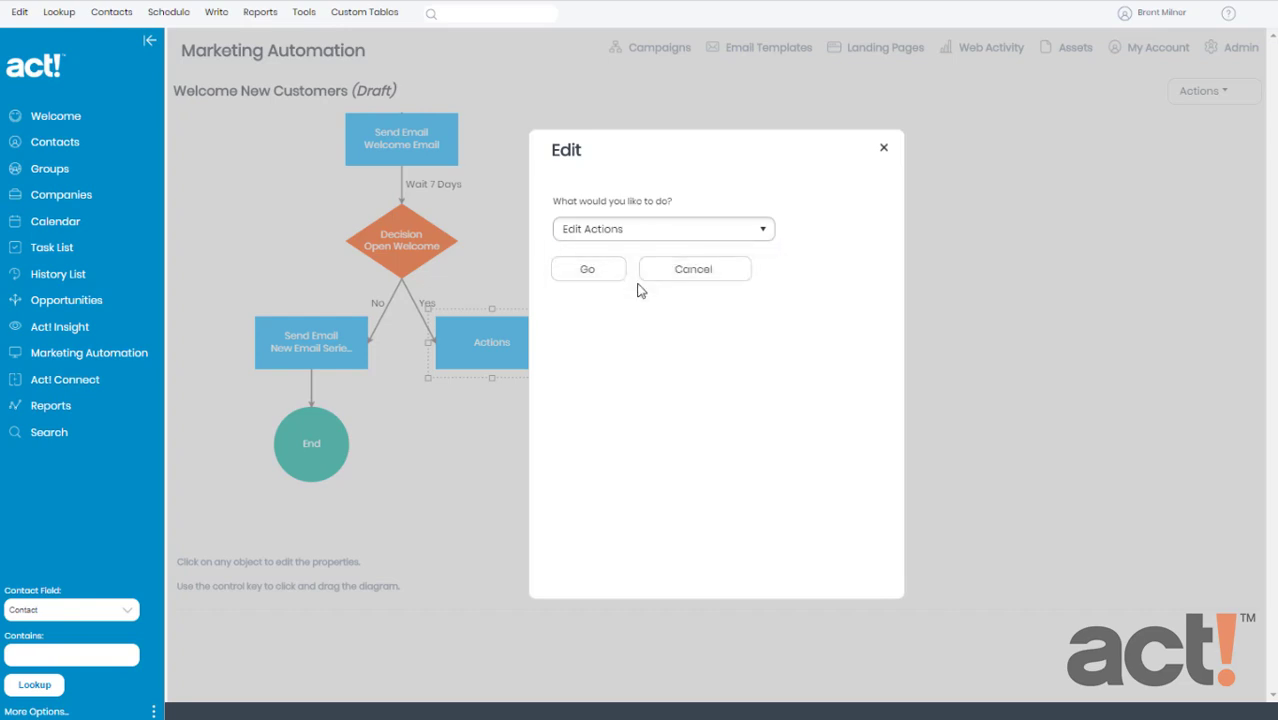
pyautogui.click(598, 272)
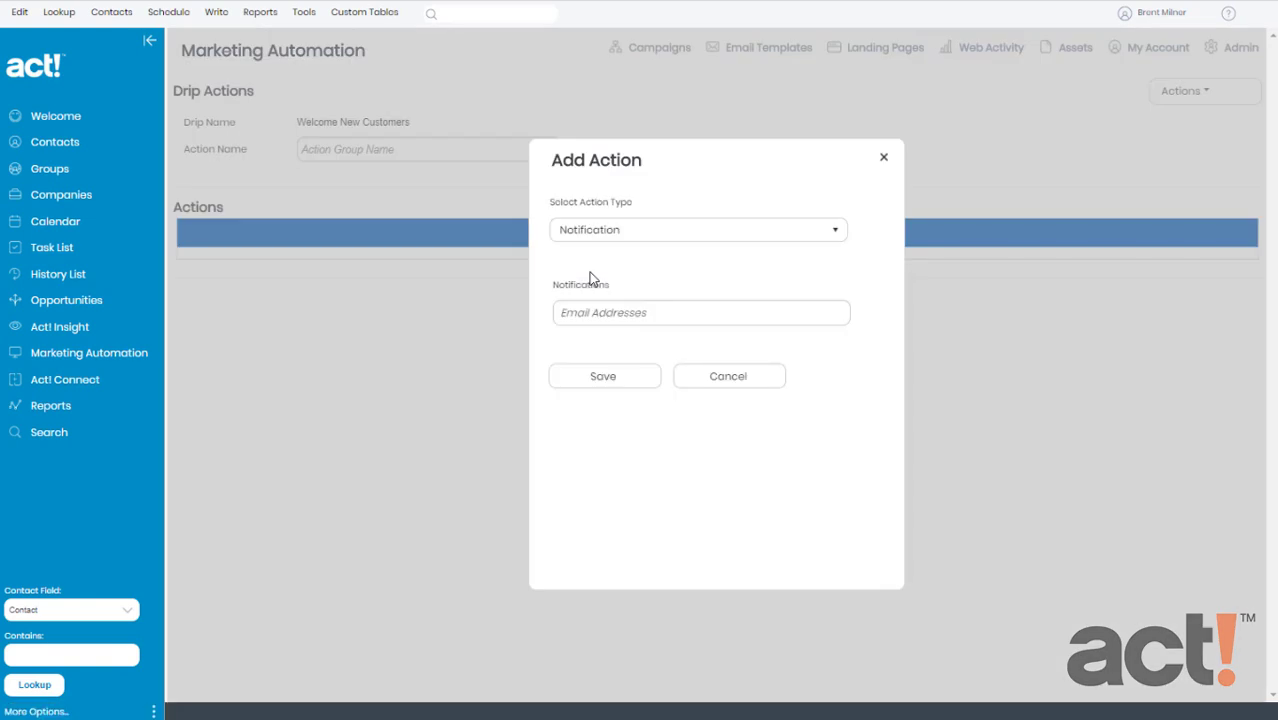
# Step: Add a Create Activity action of type Call, assigned to the last listed user, regarding "Welcome New Customer"
pyautogui.click(644, 229)
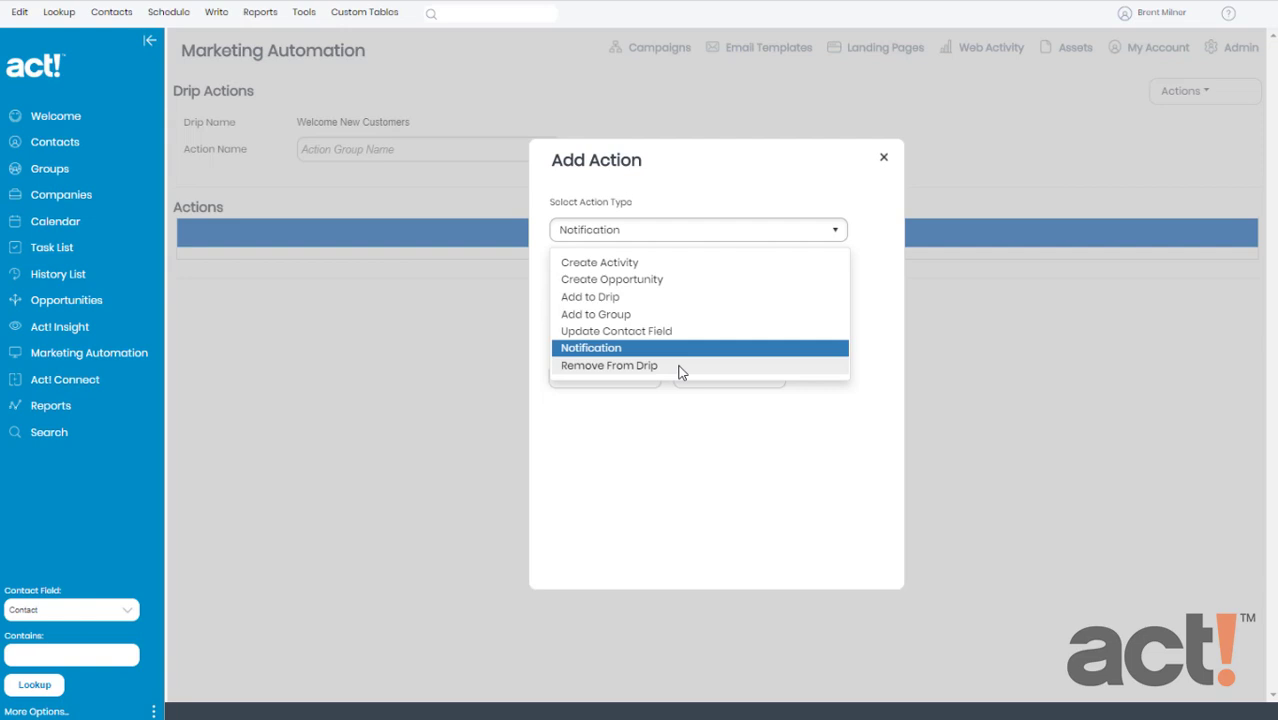
pyautogui.click(669, 266)
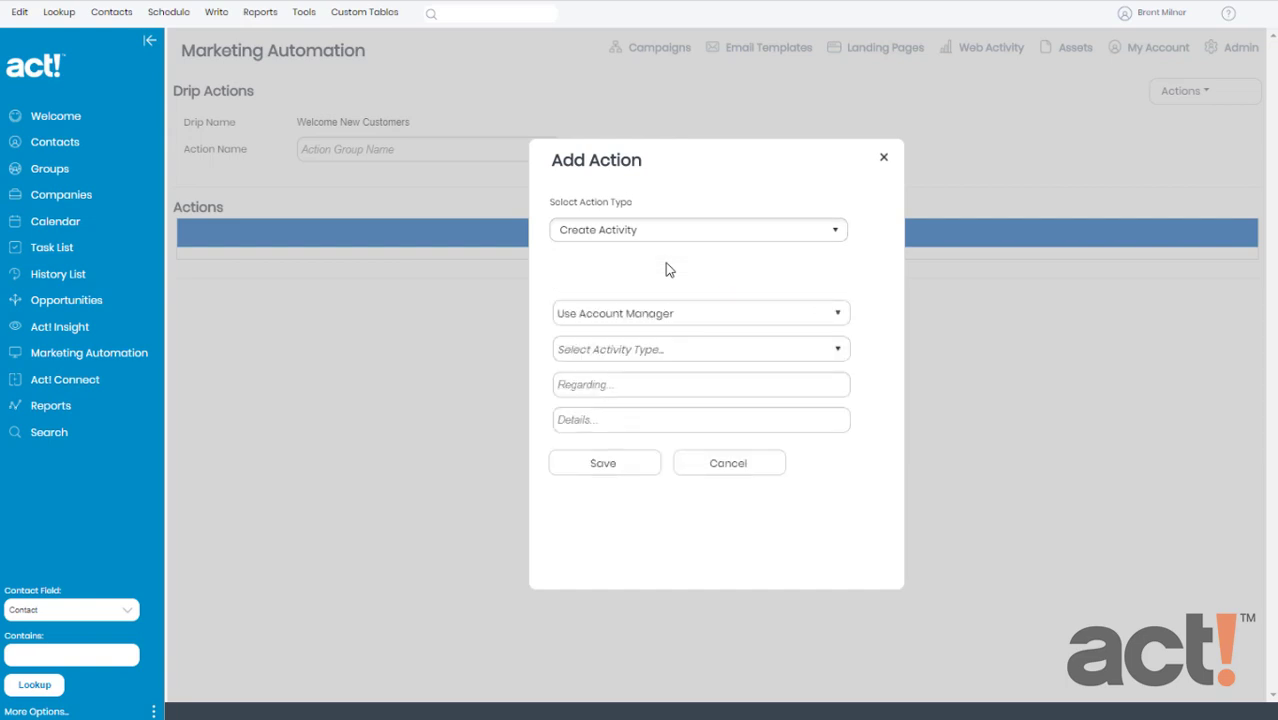
pyautogui.click(699, 316)
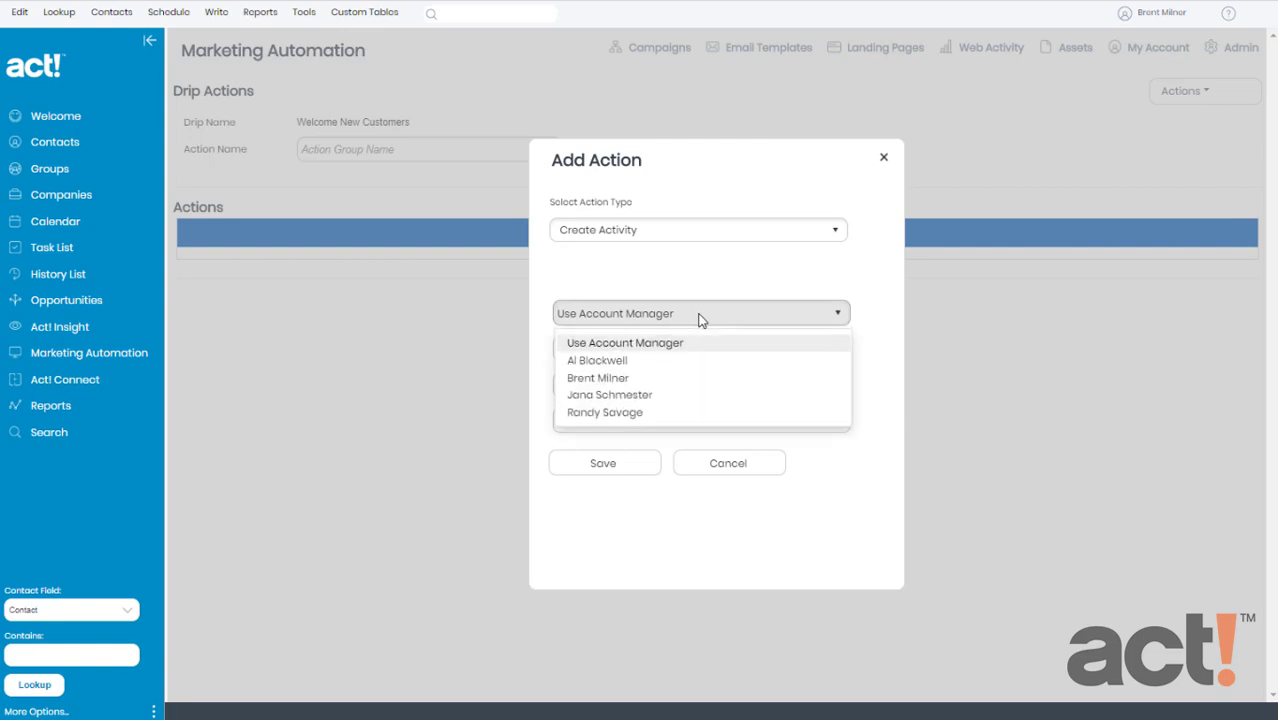
pyautogui.click(638, 412)
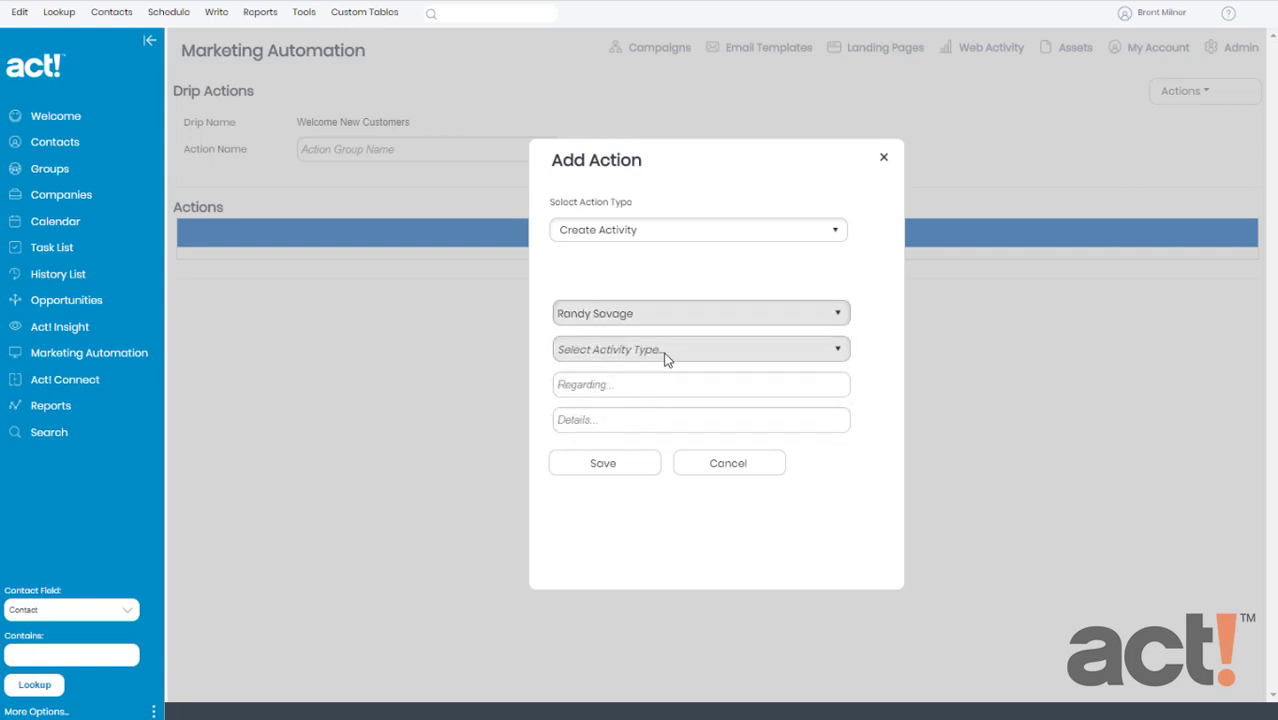
pyautogui.click(667, 359)
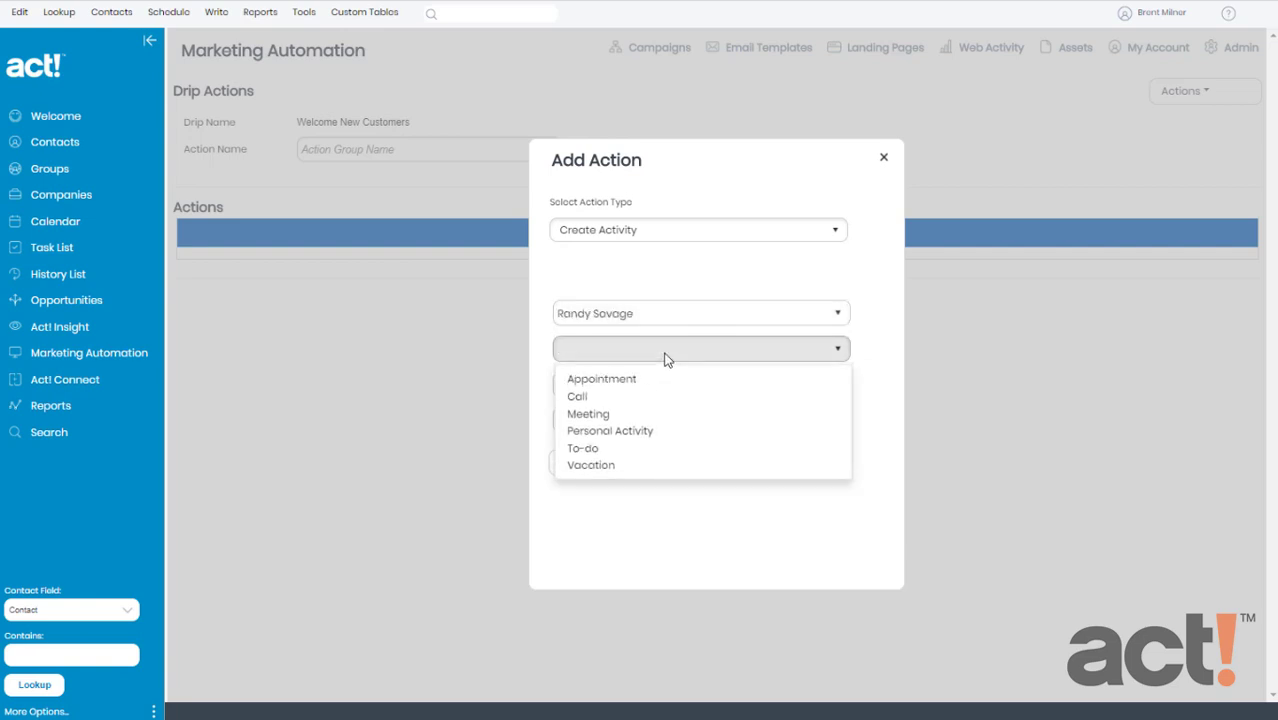
pyautogui.click(633, 397)
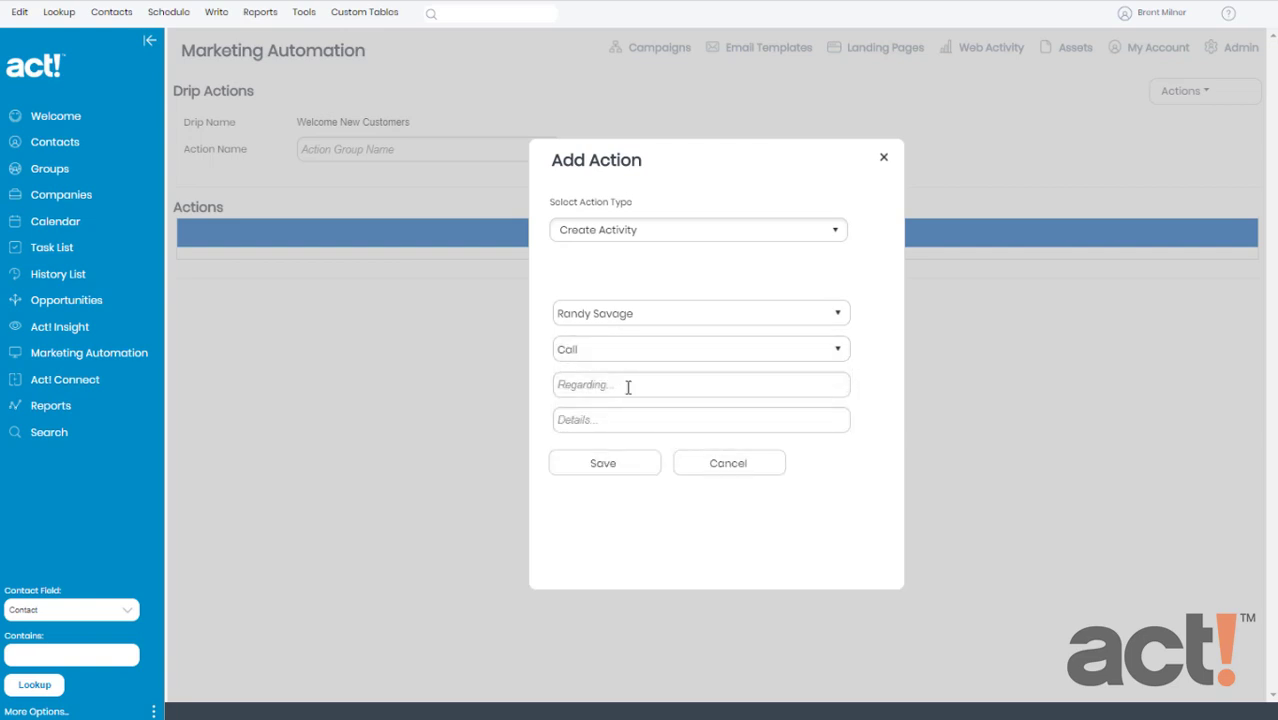
pyautogui.click(628, 387)
pyautogui.write('Welcome New Customer')
pyautogui.click(605, 463)
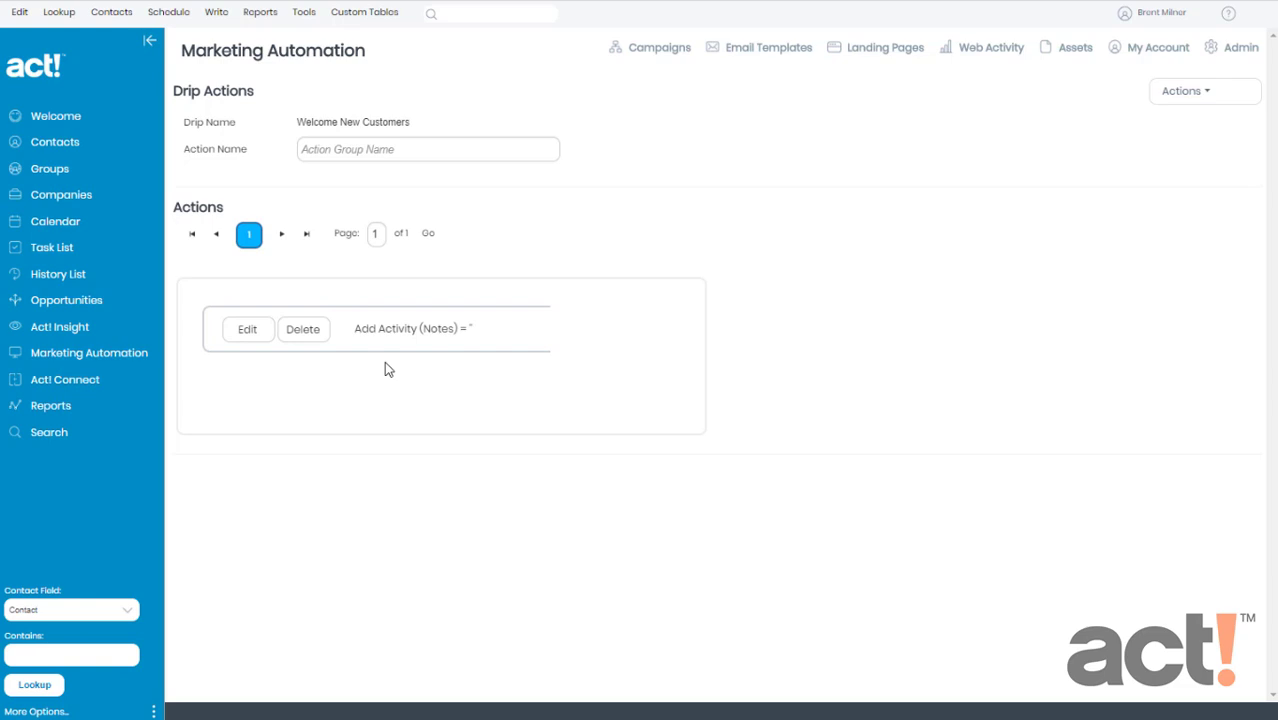
# Step: Name the action group "Welcome Call", save it and return to the campaign diagram
pyautogui.click(418, 157)
pyautogui.write('Welcome Call')
pyautogui.click(1183, 93)
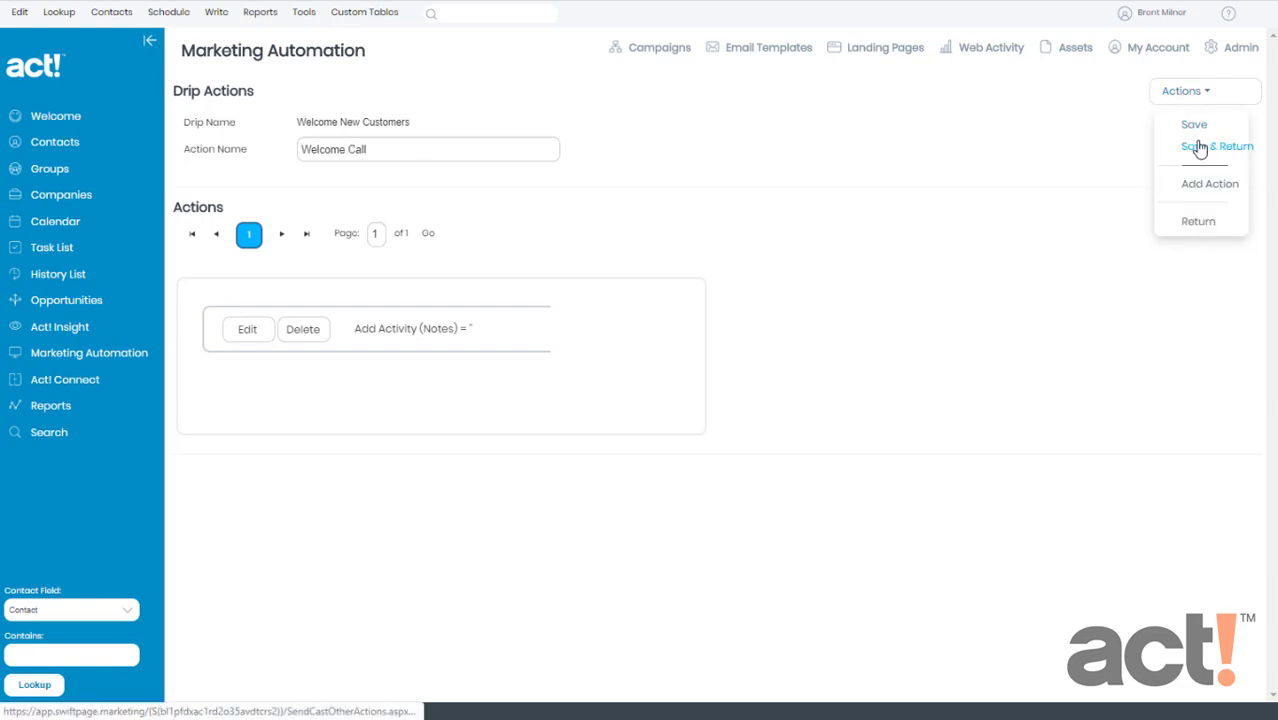
pyautogui.click(1198, 150)
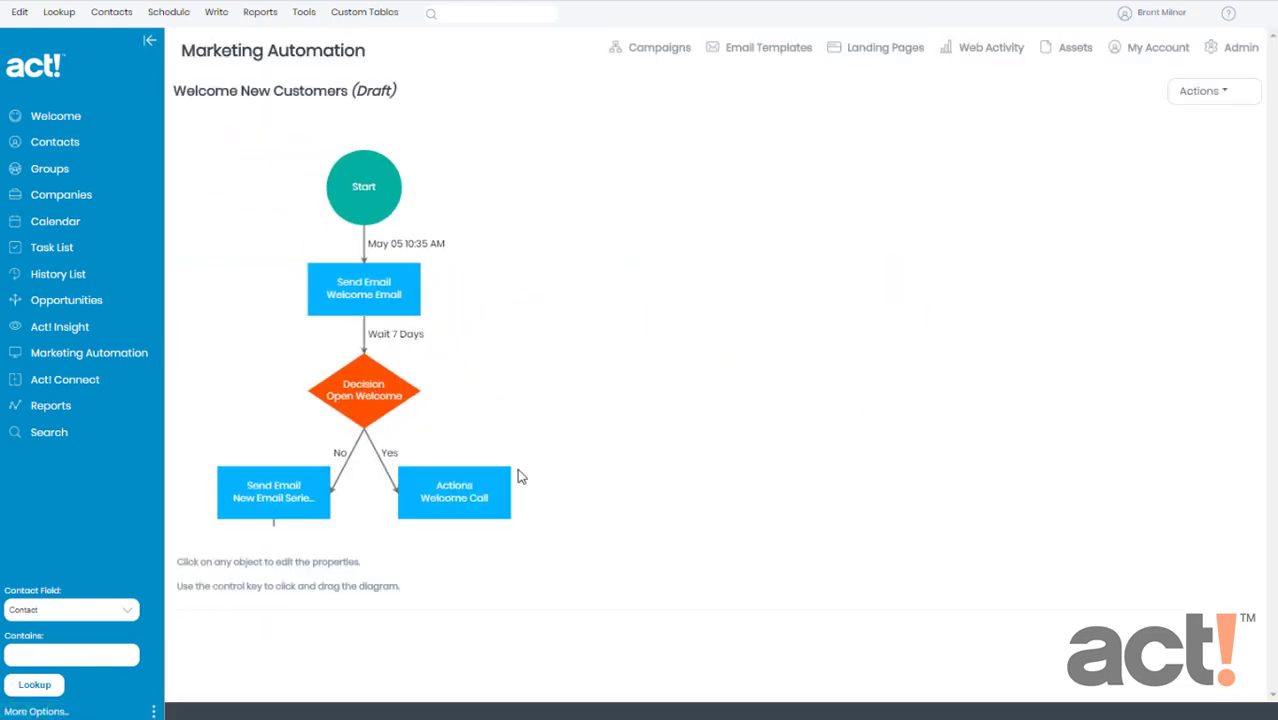
# Step: Insert an End step after the Welcome Call actions on the Yes branch
pyautogui.moveTo(463, 492); pyautogui.dragTo(528, 315)
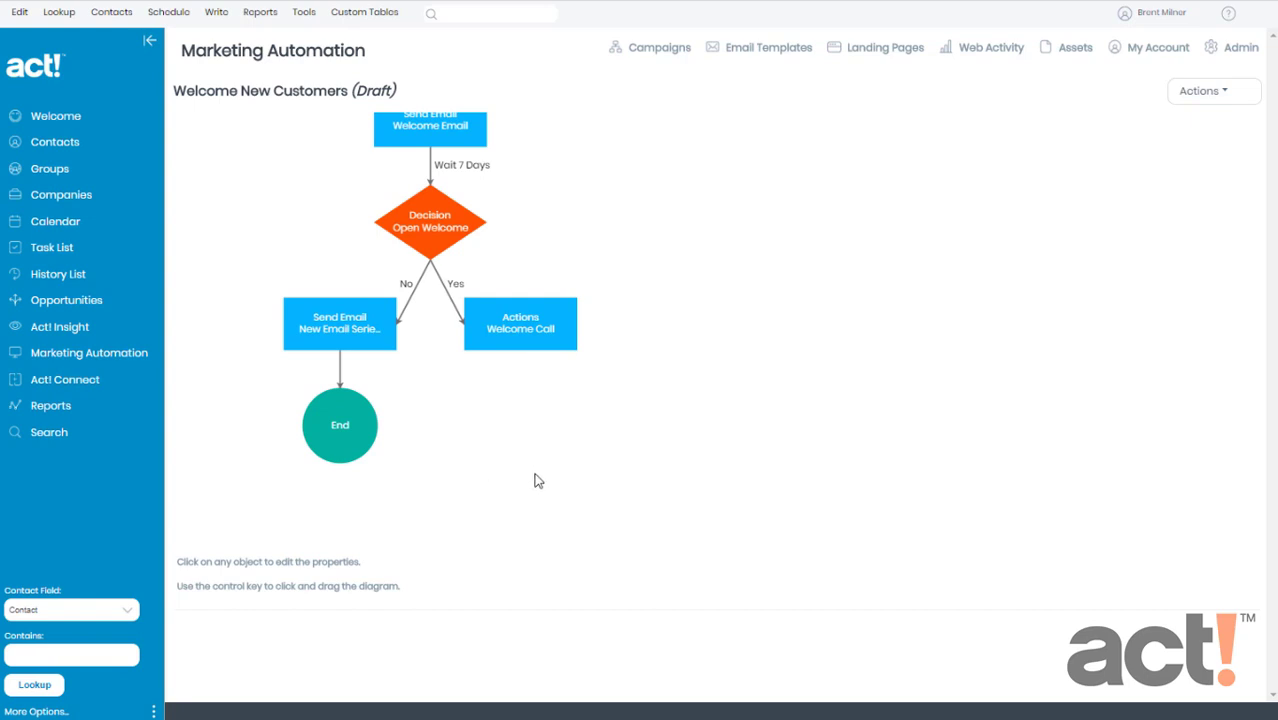
pyautogui.click(528, 347)
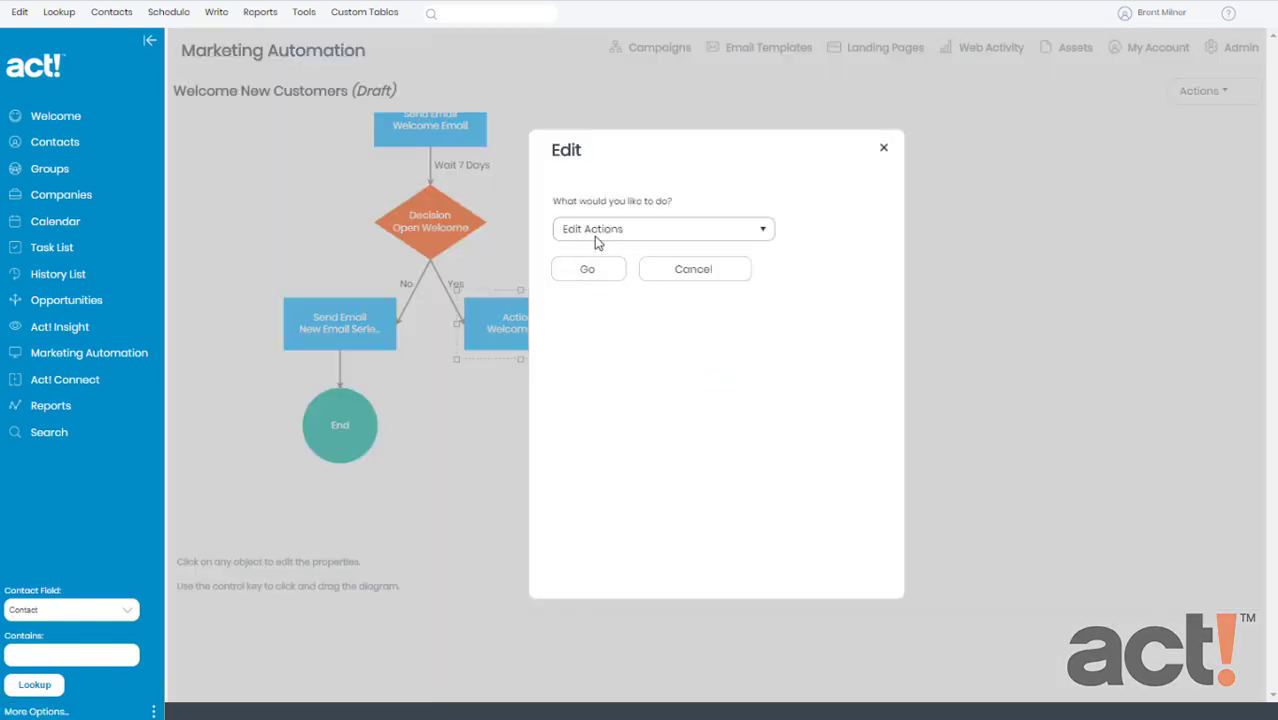
pyautogui.click(596, 238)
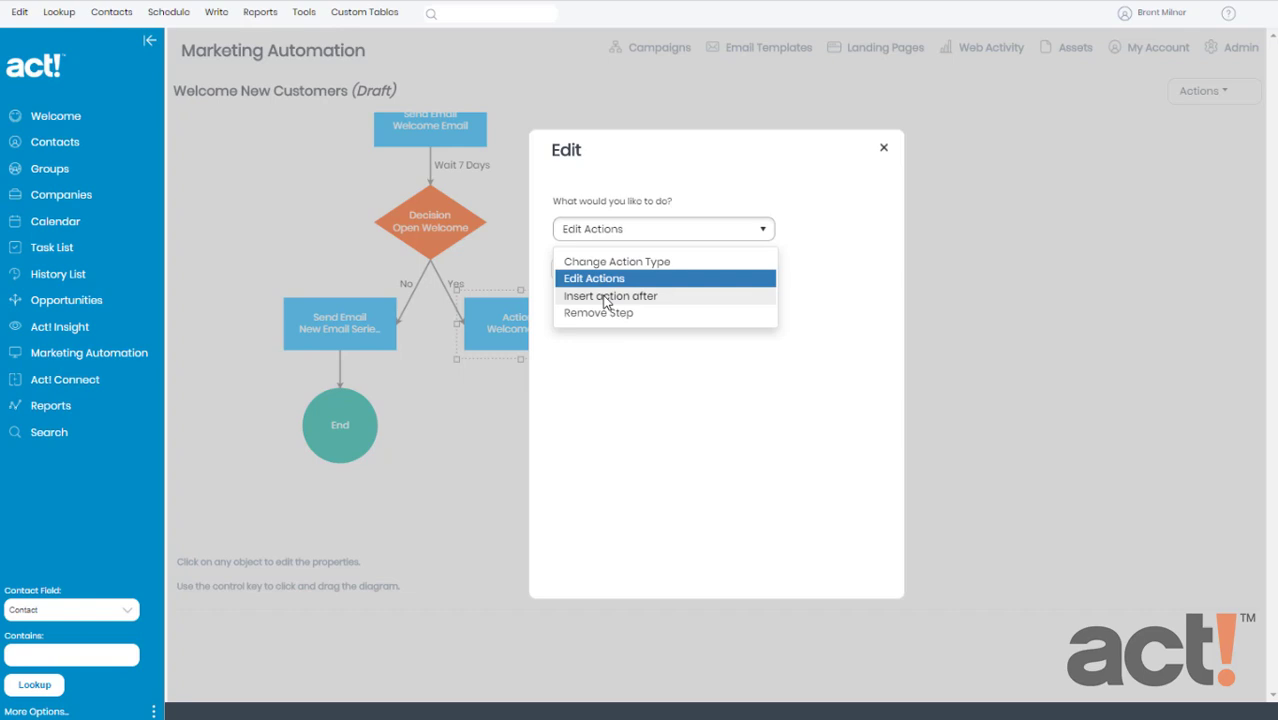
pyautogui.click(671, 298)
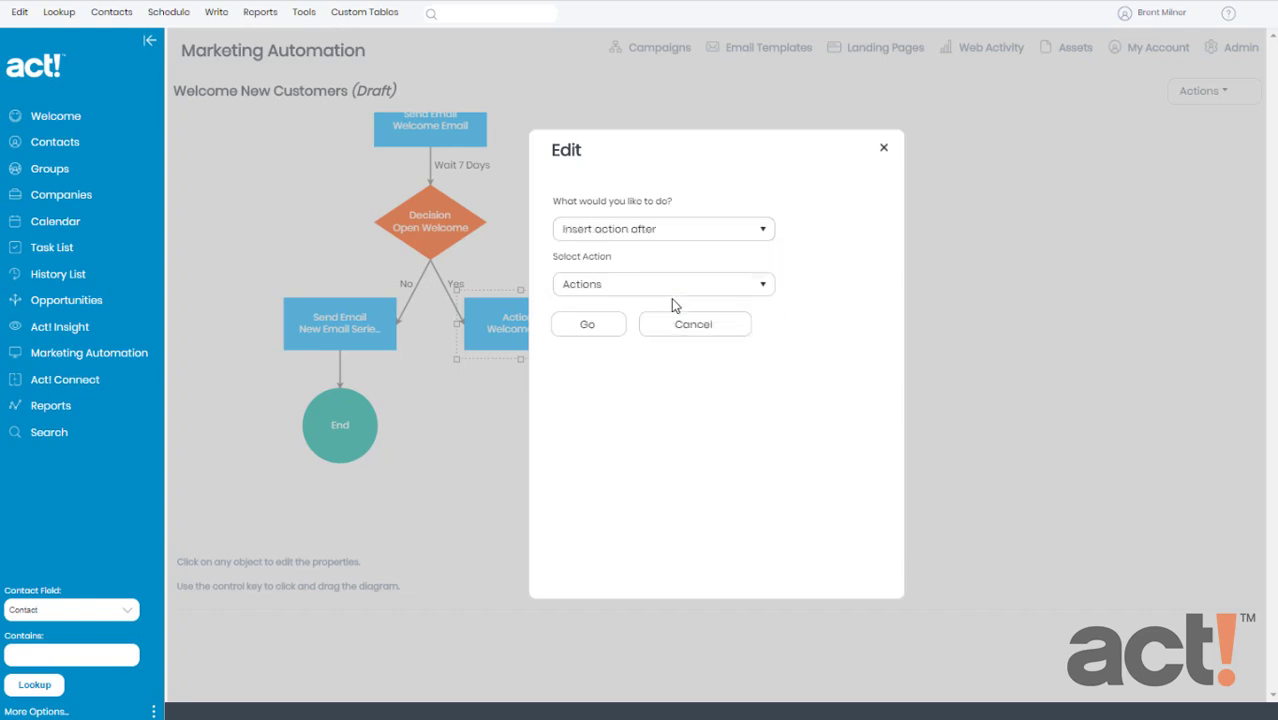
pyautogui.click(627, 287)
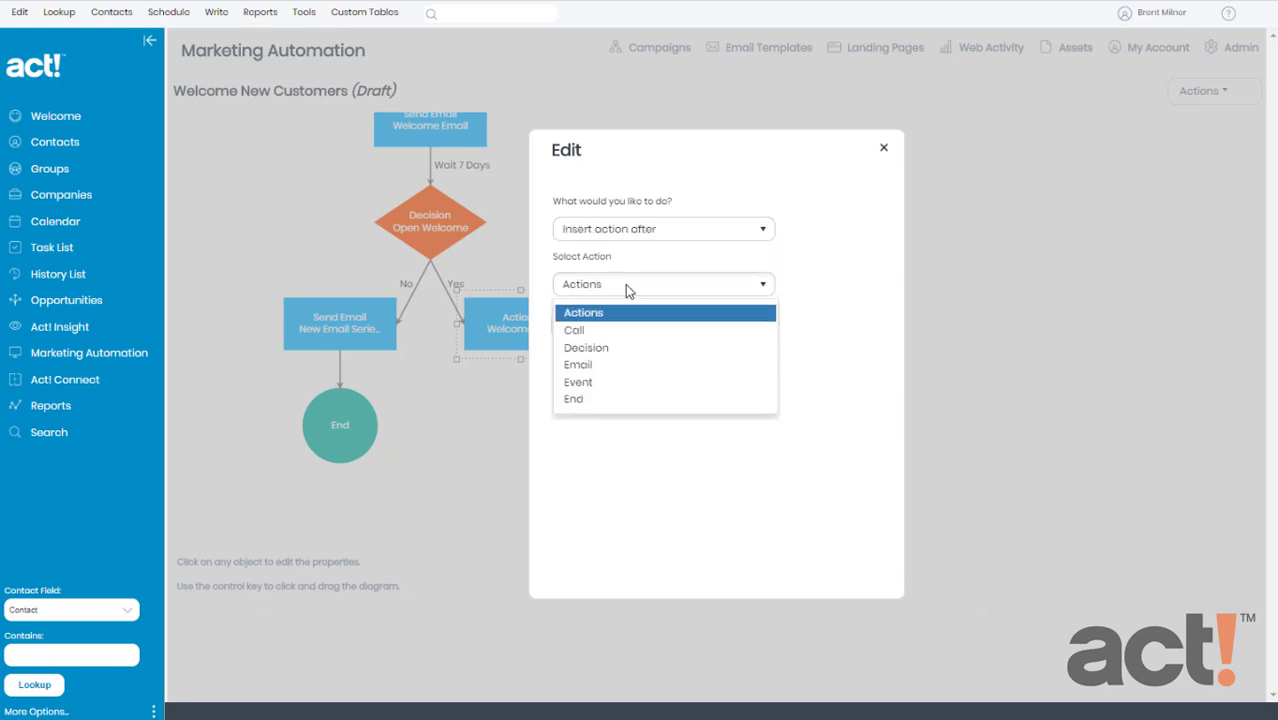
pyautogui.click(593, 404)
pyautogui.click(589, 328)
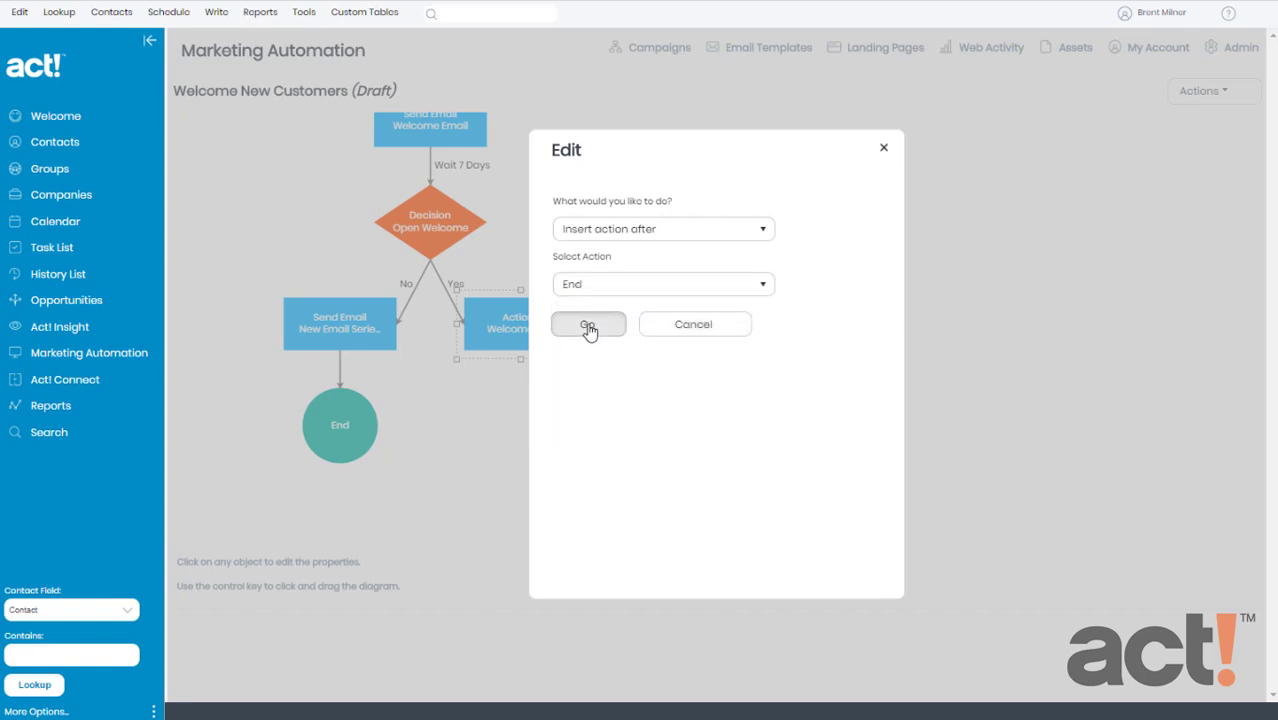